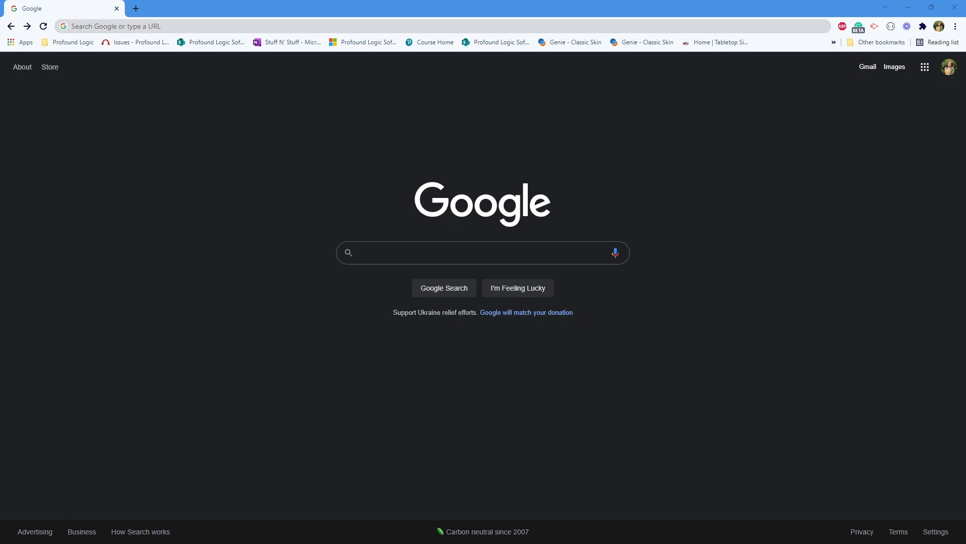
# Step: Go to profoundlogic.com/download and scroll through the blank Profound UI free-trial form
pyautogui.rightClick(121, 26)
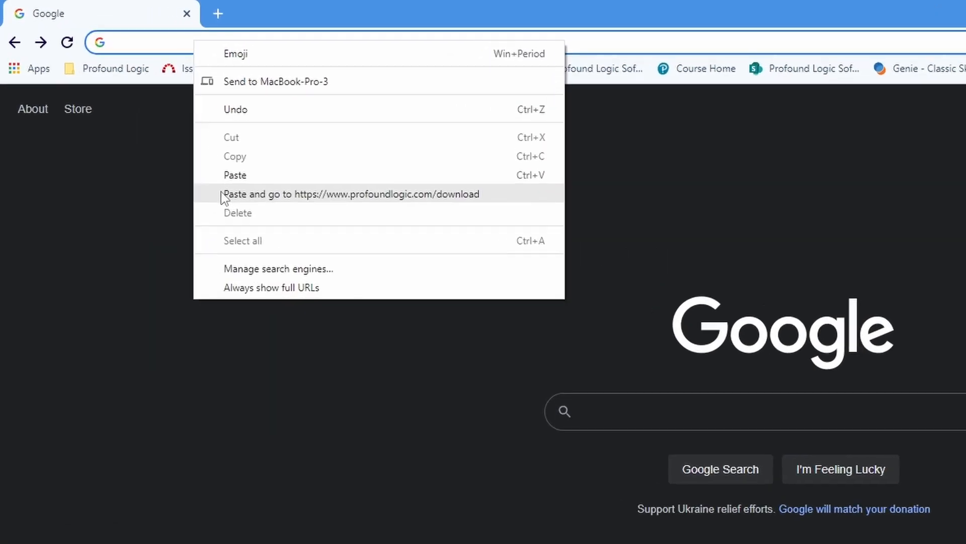
pyautogui.click(222, 194)
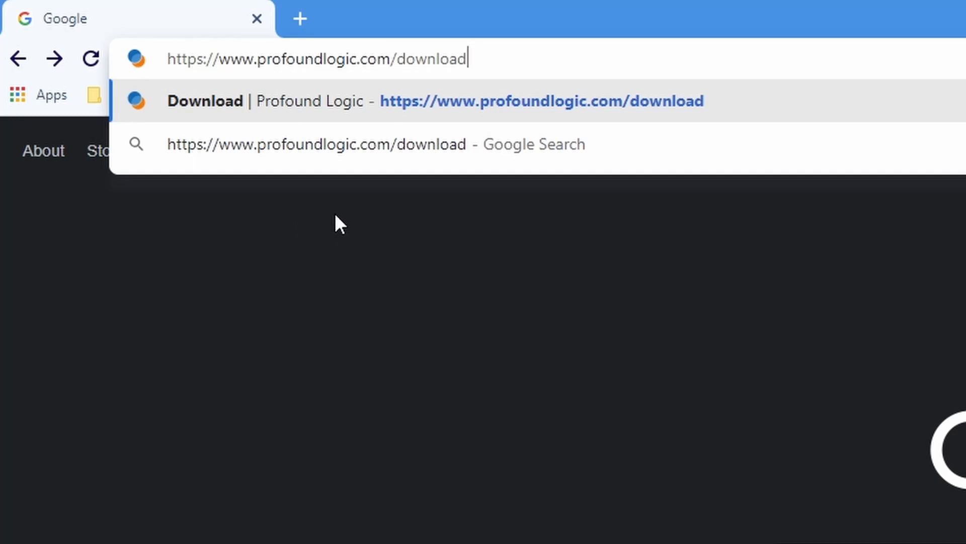
pyautogui.press('Return')
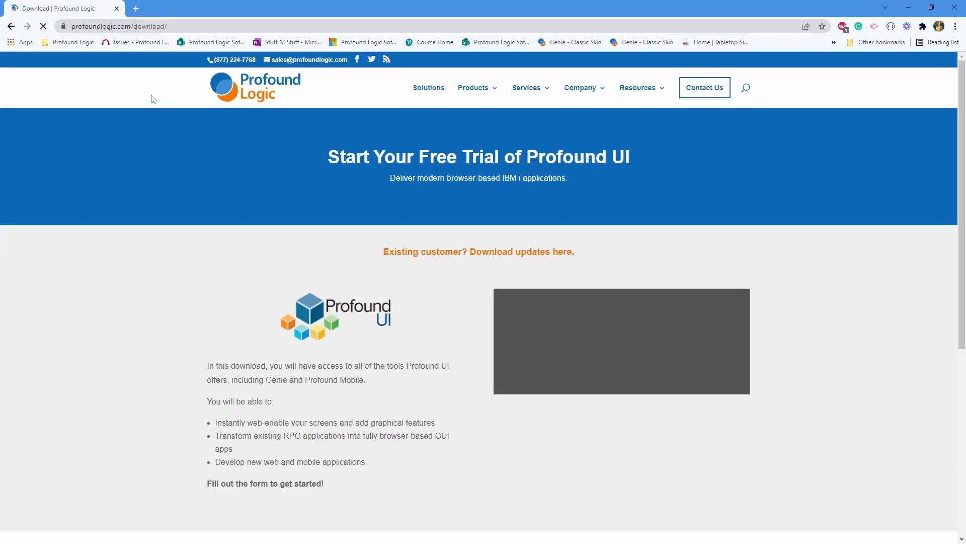
pyautogui.scroll(-3, 608, 288)
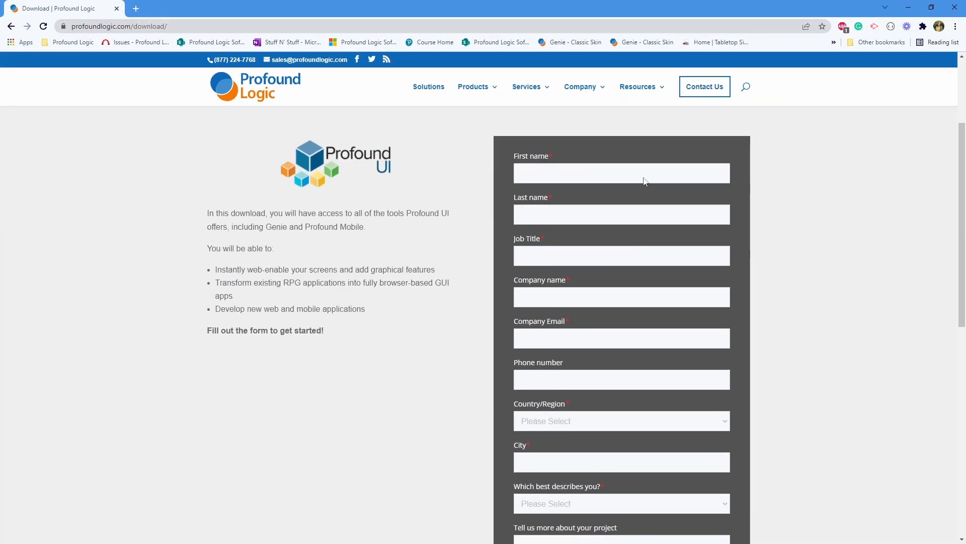
pyautogui.scroll(-4, 604, 257)
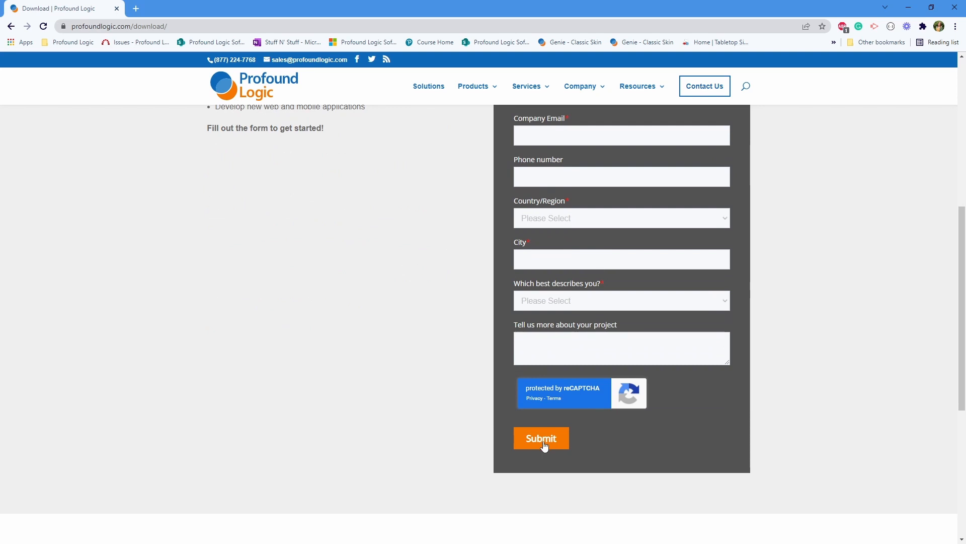
pyautogui.scroll(6, 469, 252)
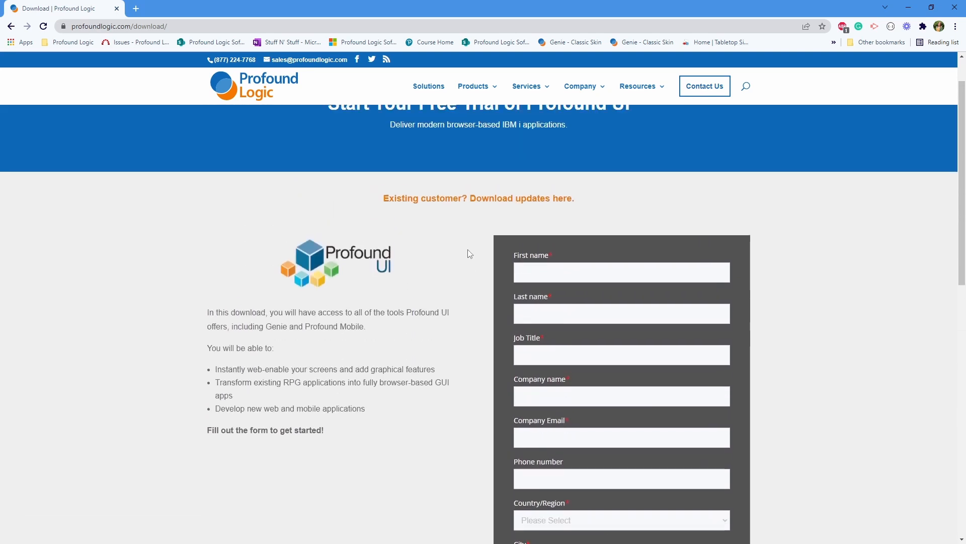
# Step: On the customer downloads page, select Profound UI to show Version 6, Fix Pack 17.0 details
pyautogui.click(444, 199)
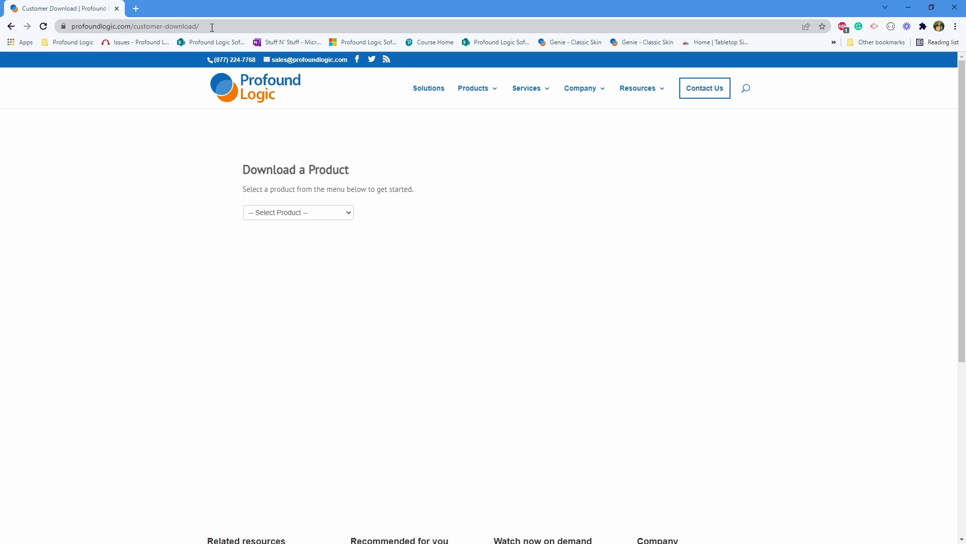
pyautogui.click(341, 215)
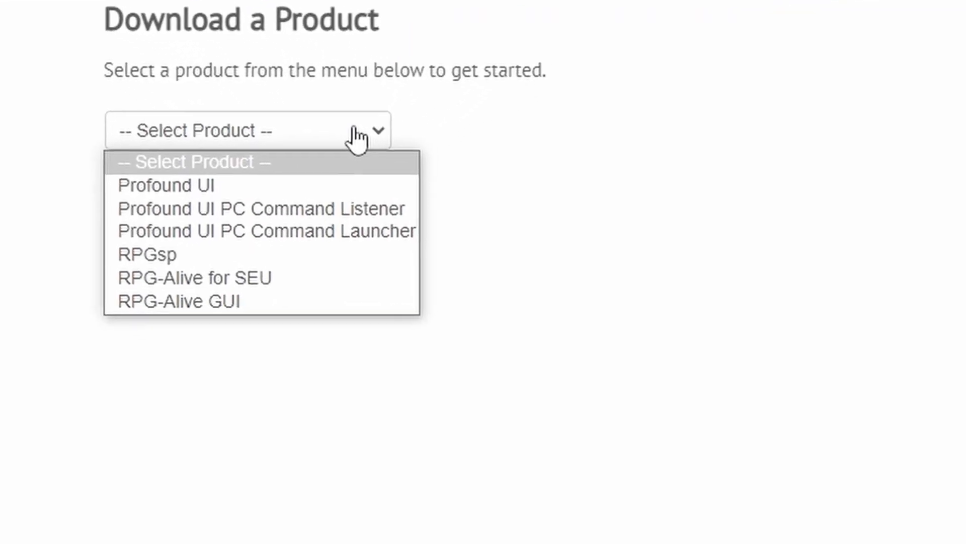
pyautogui.click(168, 185)
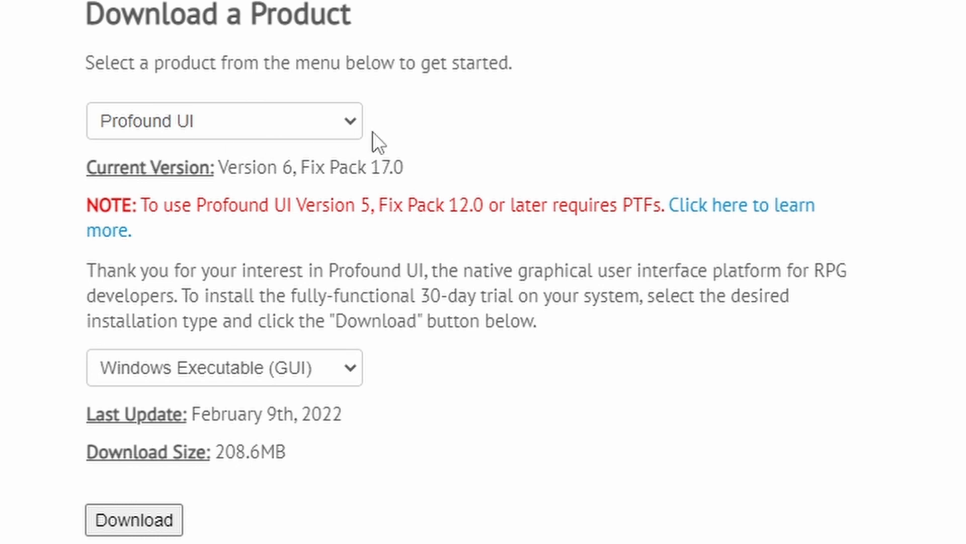
pyautogui.click(352, 378)
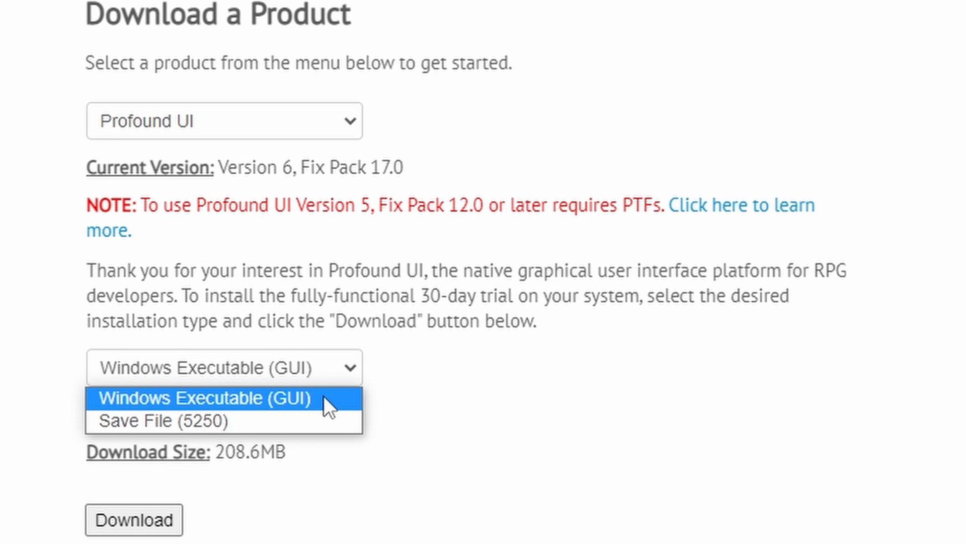
# Step: Keep Windows Executable (GUI) as the installation type and download the Profound UI installer
pyautogui.click(464, 393)
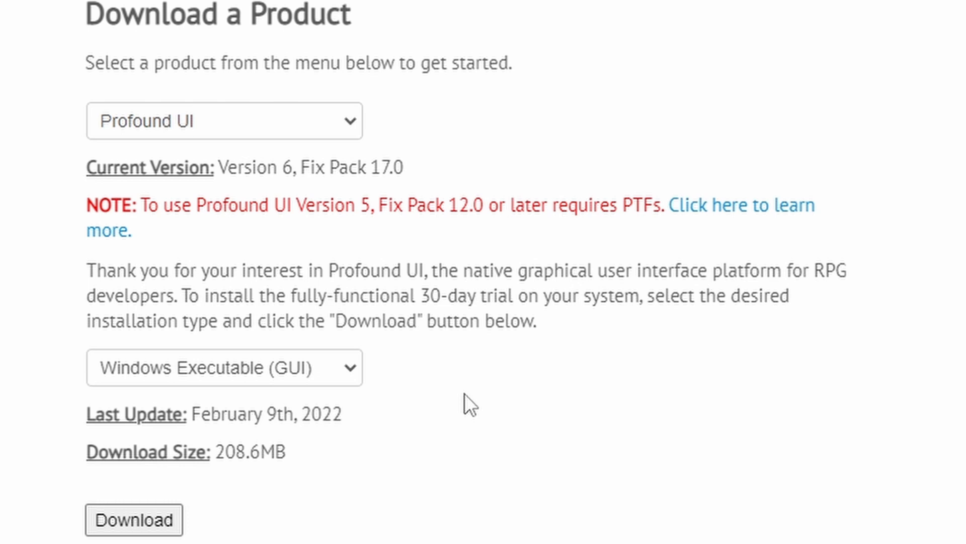
pyautogui.click(352, 373)
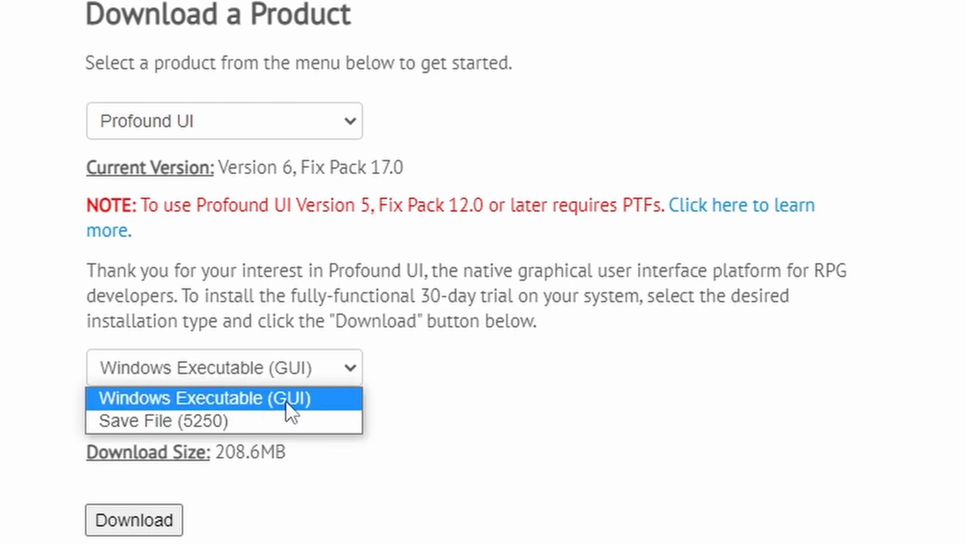
pyautogui.click(309, 403)
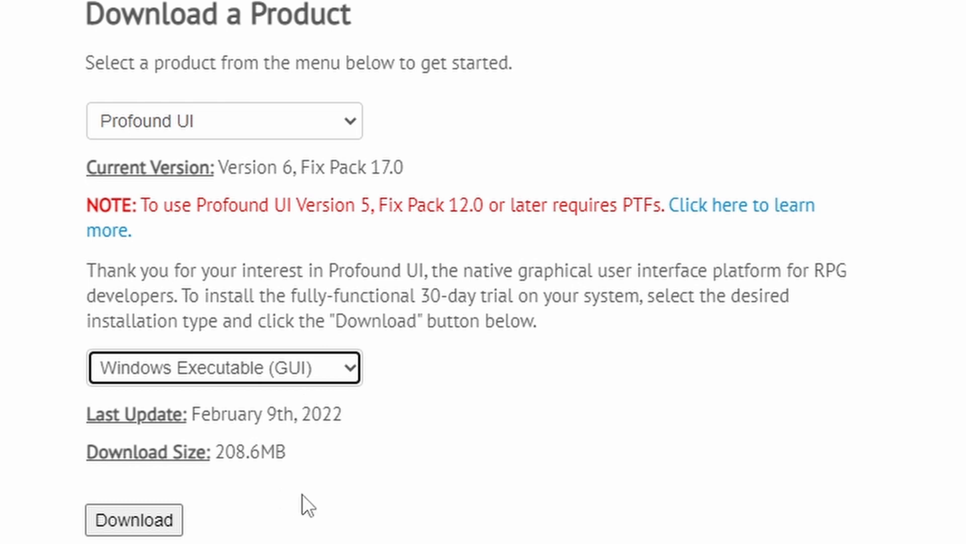
pyautogui.click(600, 243)
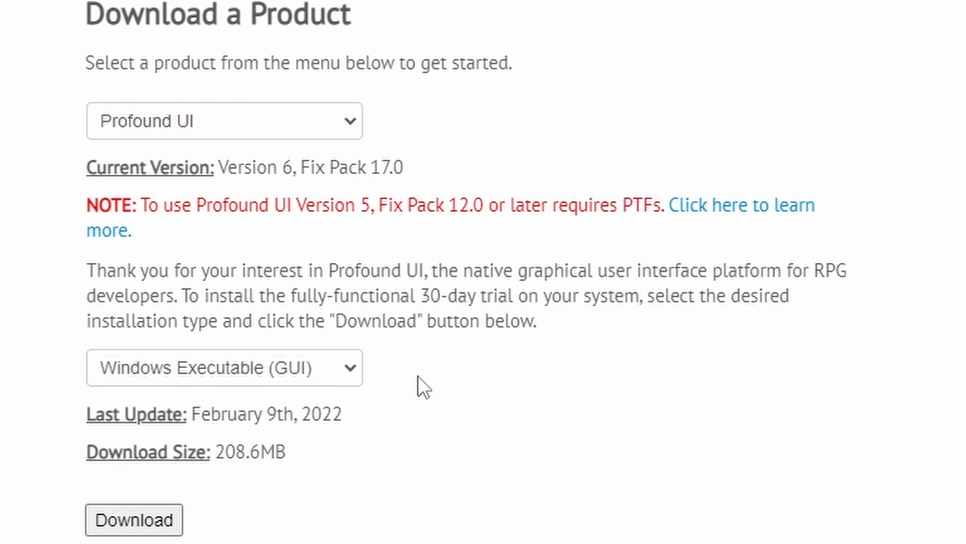
pyautogui.click(352, 380)
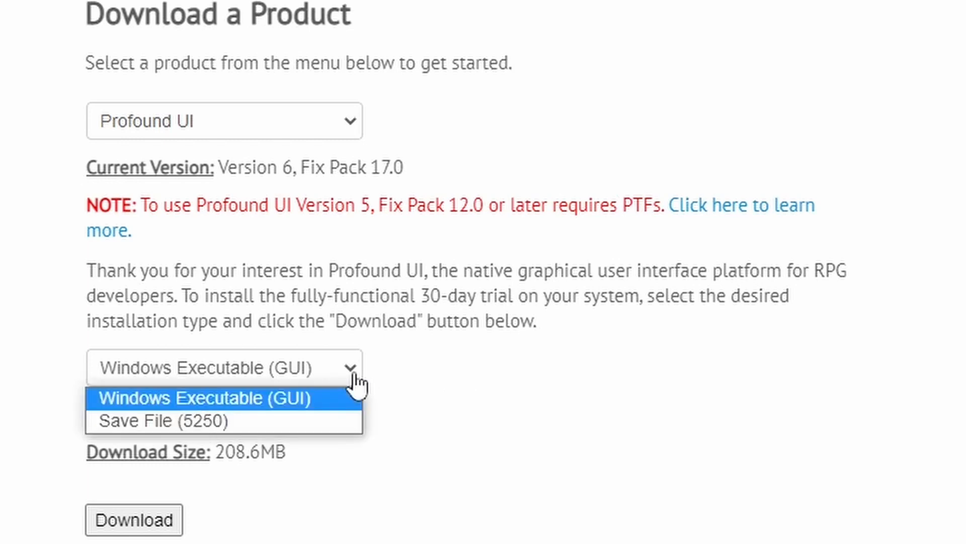
pyautogui.click(295, 396)
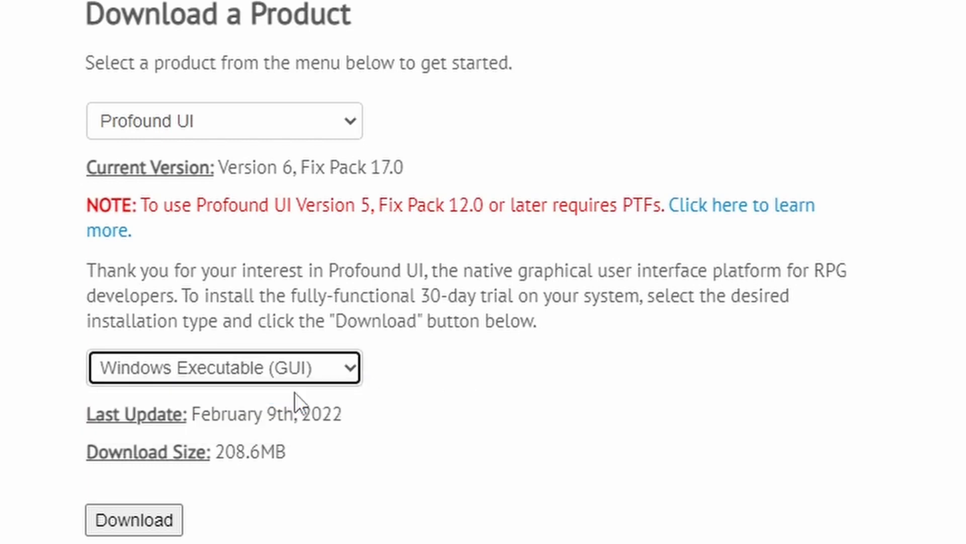
pyautogui.click(132, 522)
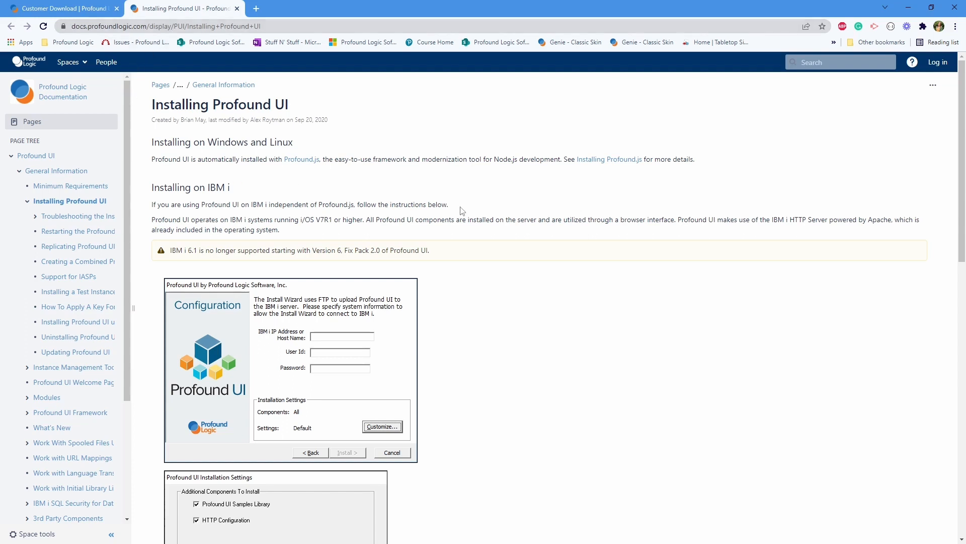
# Step: Review the numbered Installing Profound UI steps, then advance the wizard past its Welcome screen
pyautogui.scroll(-3, 462, 211)
pyautogui.scroll(-1, 462, 210)
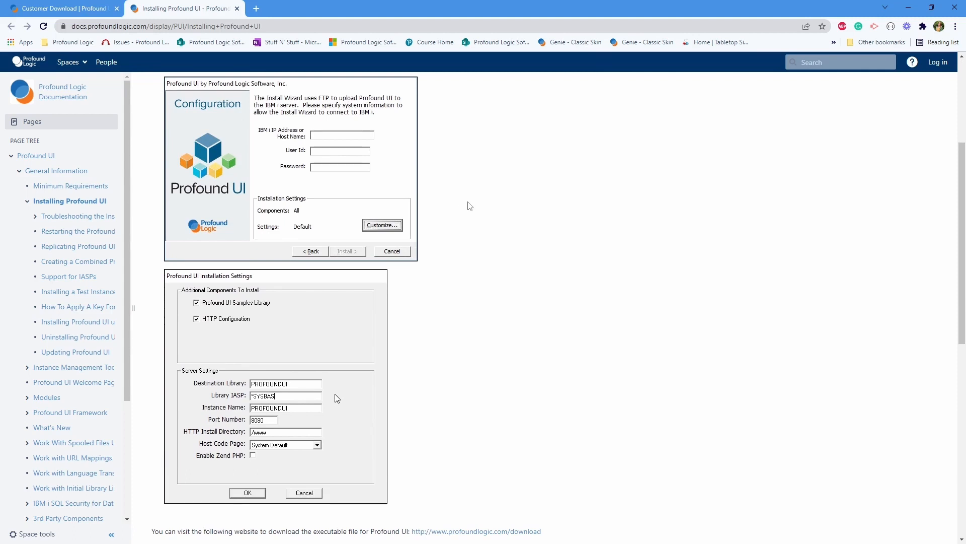
pyautogui.scroll(-4, 469, 207)
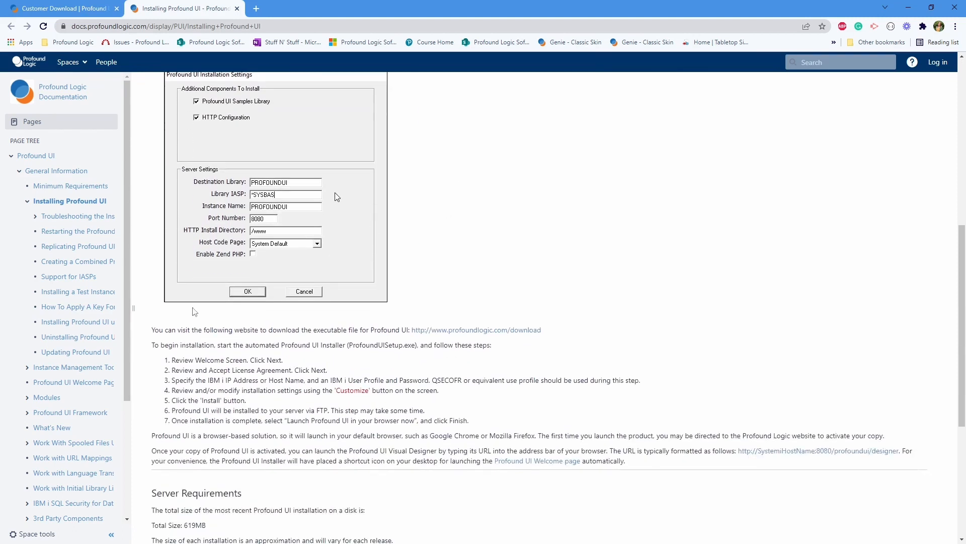
pyautogui.moveTo(172, 359); pyautogui.dragTo(475, 421)
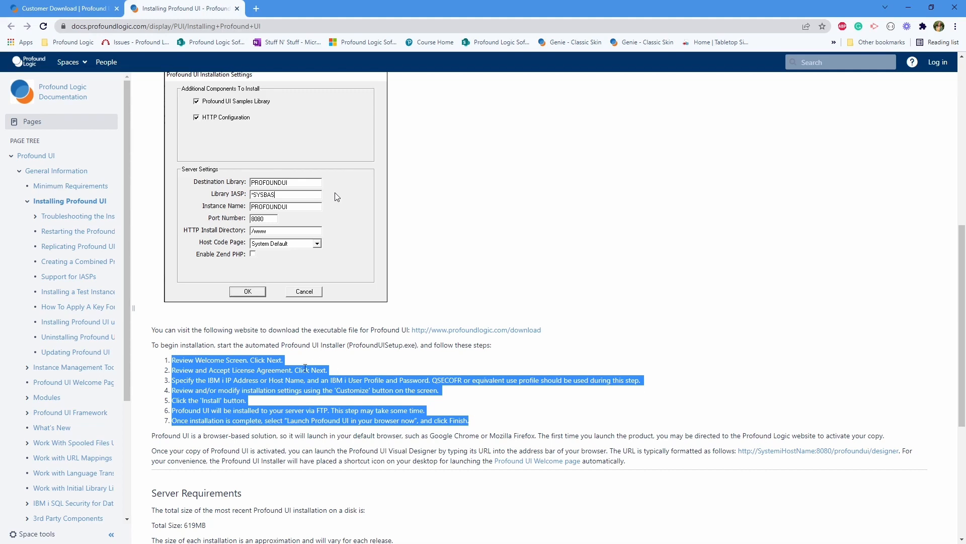
pyautogui.click(308, 359)
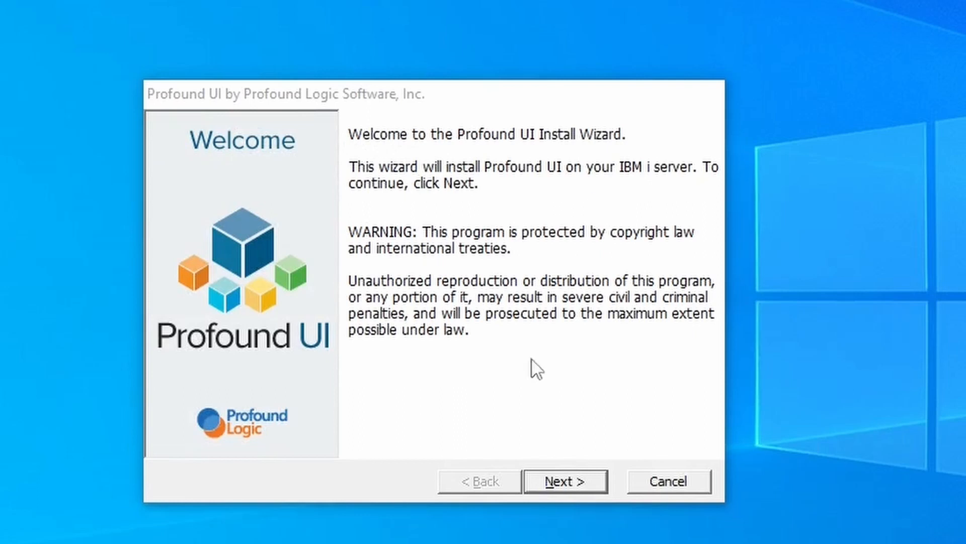
pyautogui.click(573, 482)
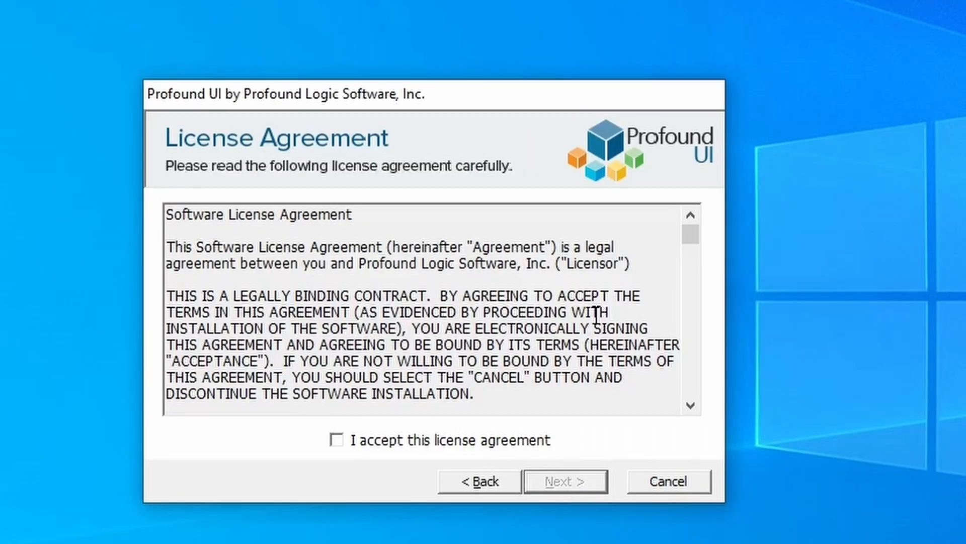
# Step: Accept the license agreement and dismiss the upgrade change-log notice to reach Configuration
pyautogui.click(336, 440)
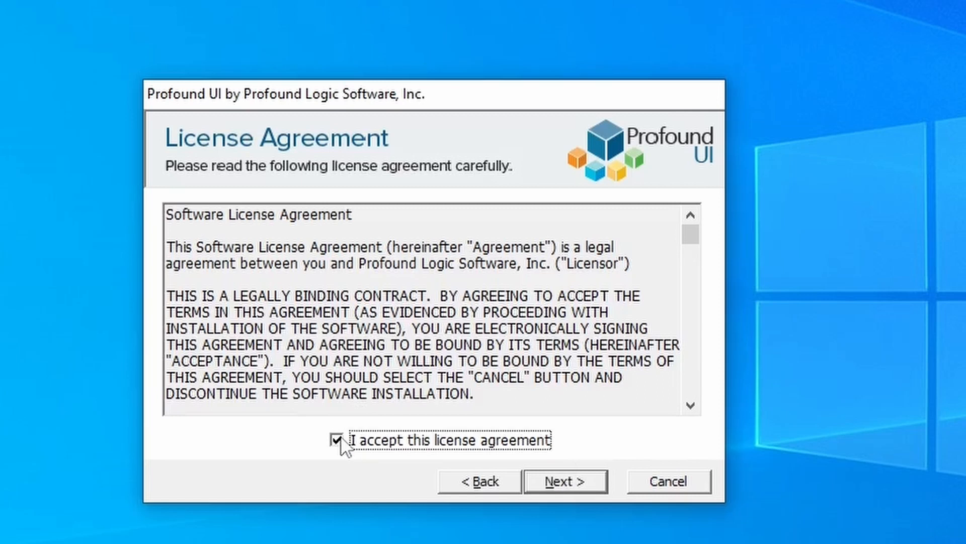
pyautogui.click(569, 478)
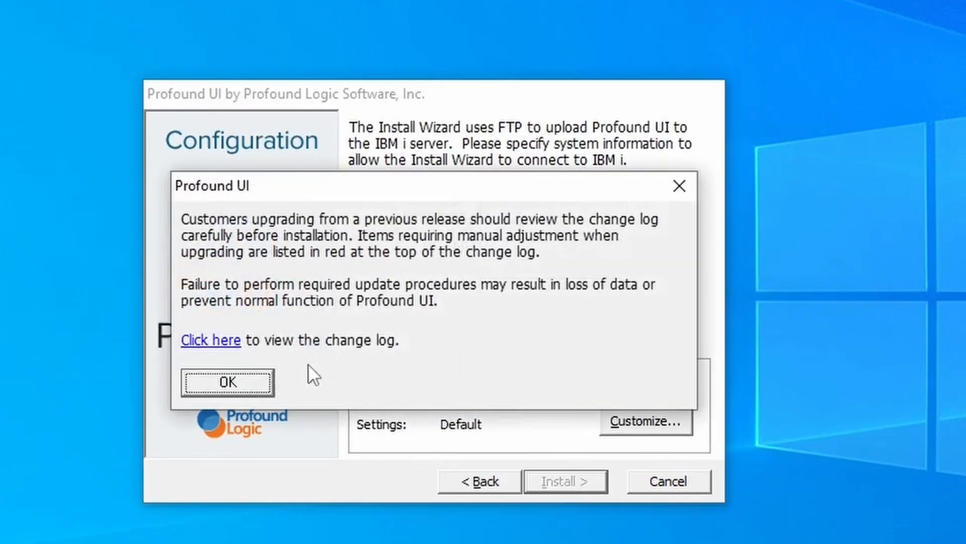
pyautogui.click(228, 383)
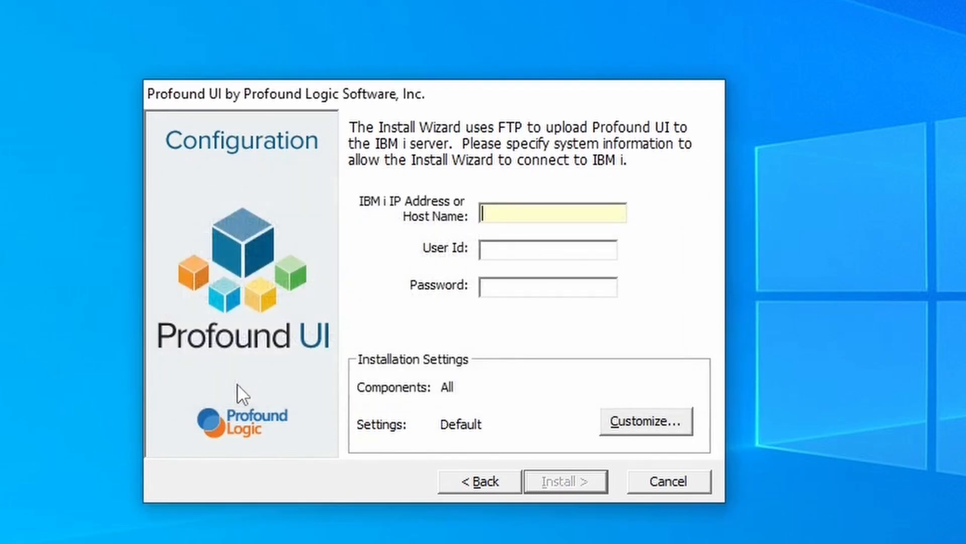
pyautogui.click(649, 425)
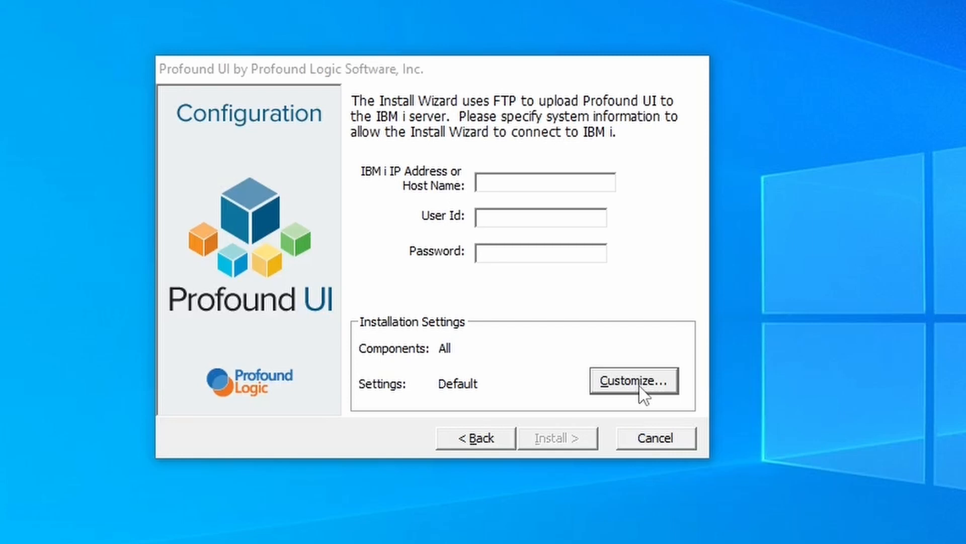
# Step: Open the Customize... installation settings and deselect the HTTP Configuration component
pyautogui.click(639, 386)
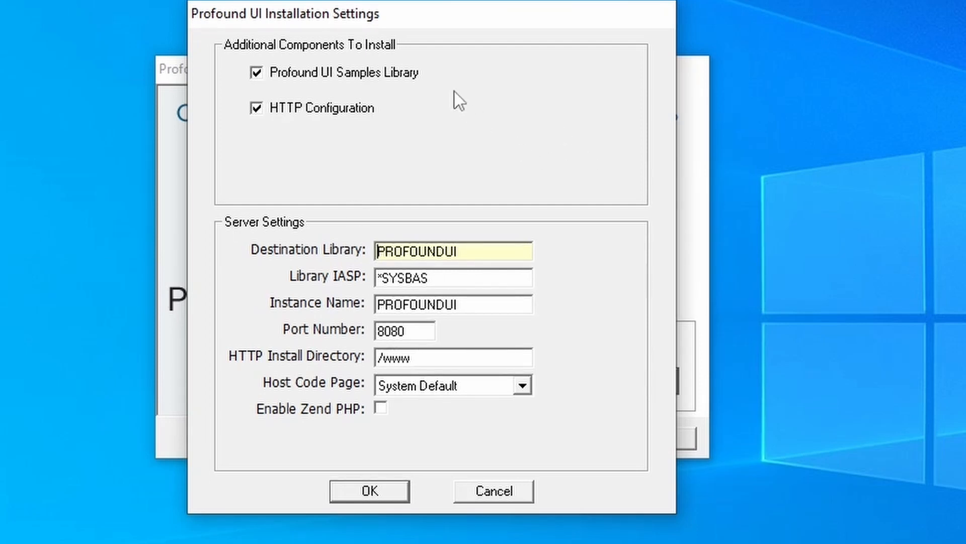
pyautogui.click(264, 73)
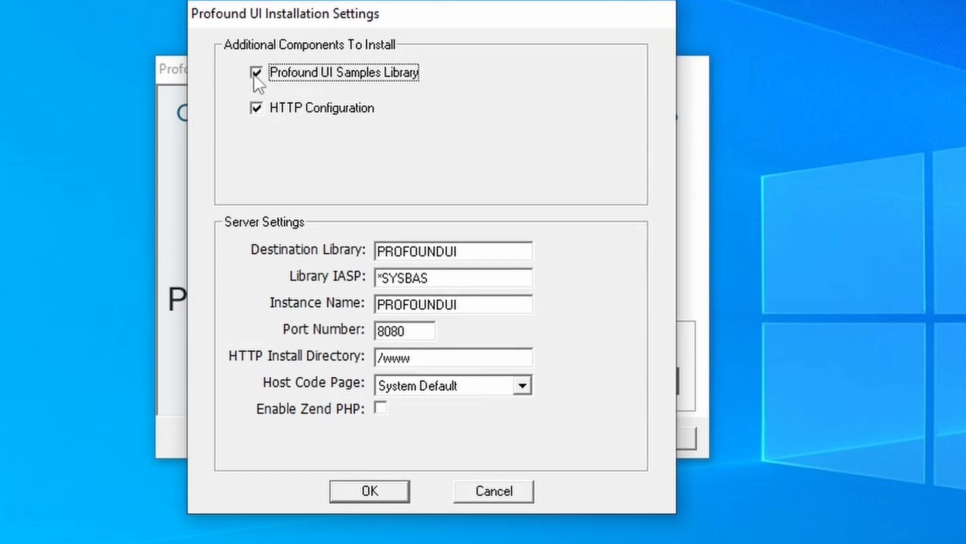
pyautogui.click(255, 108)
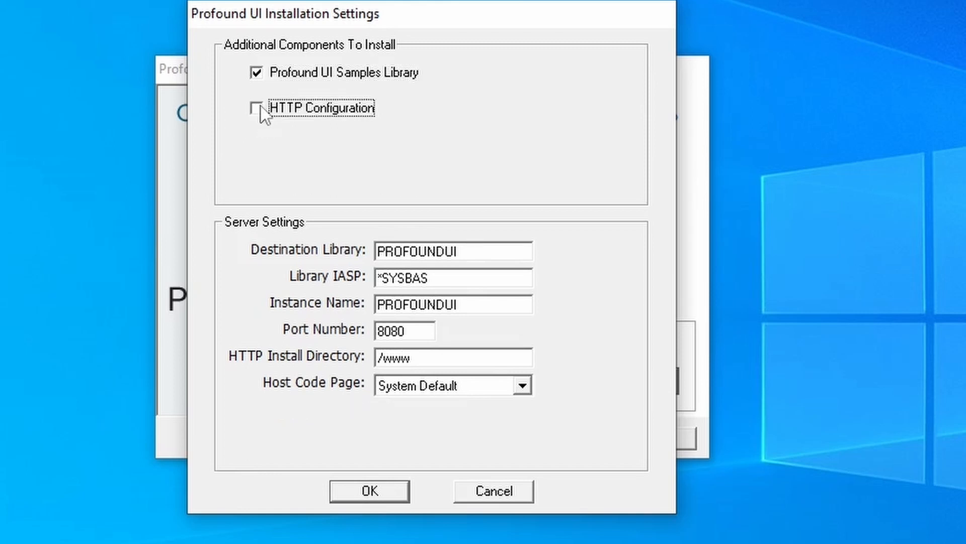
# Step: Re-include HTTP Configuration, restoring port 8080, the /www directory and the Zend PHP option
pyautogui.click(255, 108)
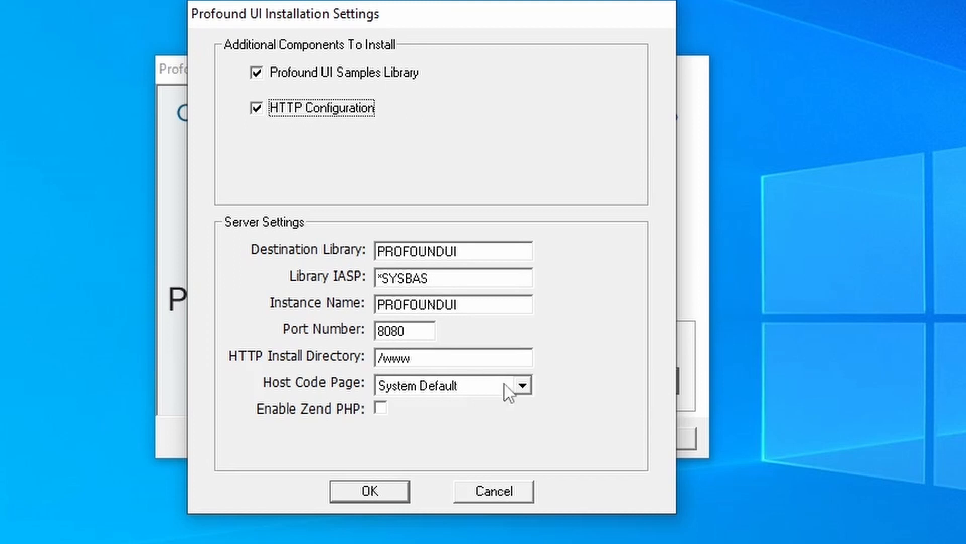
# Step: Leave the host code page at System Default and confirm the installation settings
pyautogui.click(523, 389)
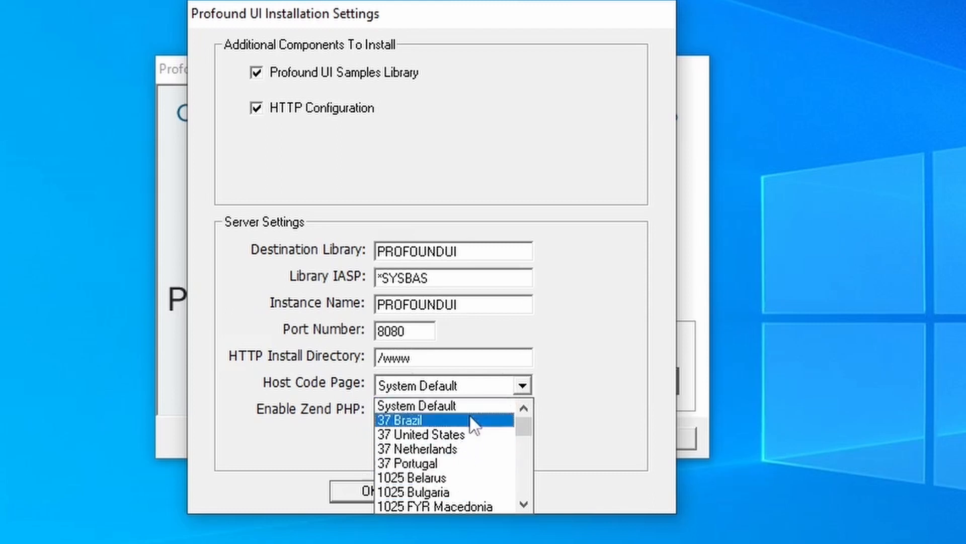
pyautogui.click(579, 383)
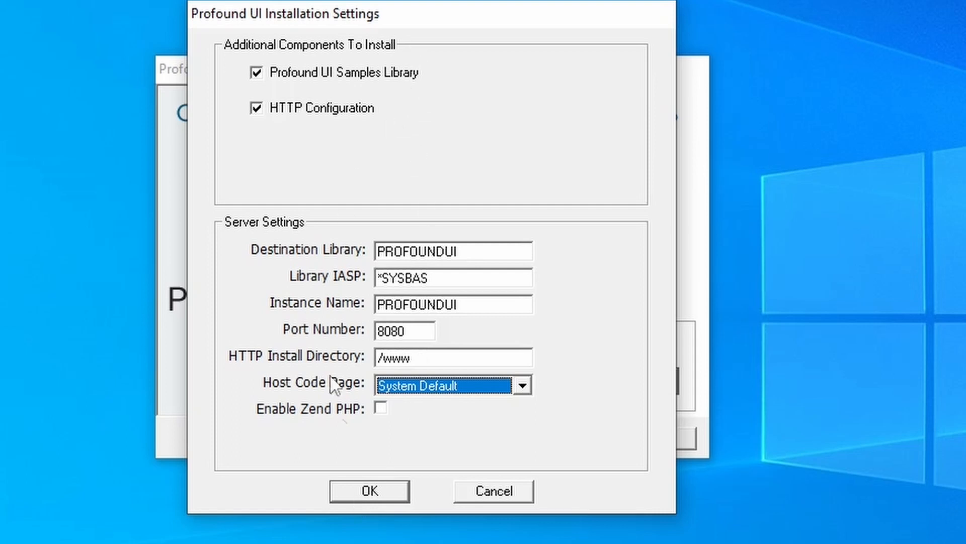
pyautogui.click(356, 496)
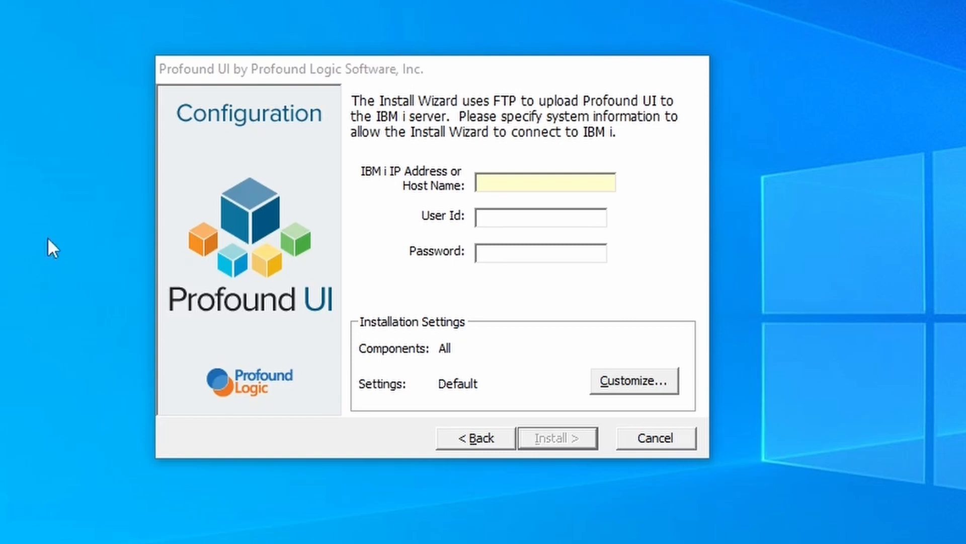
# Step: Enter host myi.profoundlogic.com with the IBM i user ID and password, then start installing
pyautogui.click(500, 188)
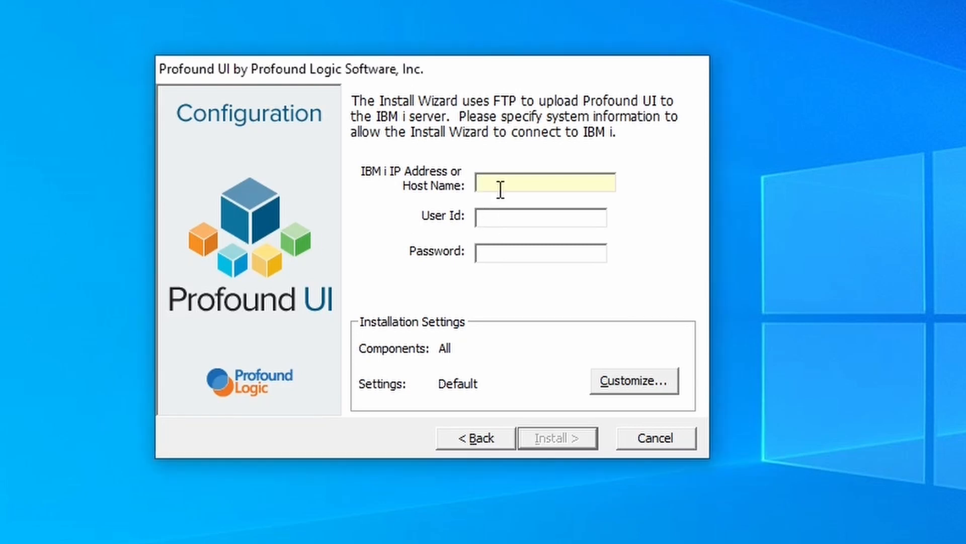
pyautogui.write('myi.profoundlogic.com')
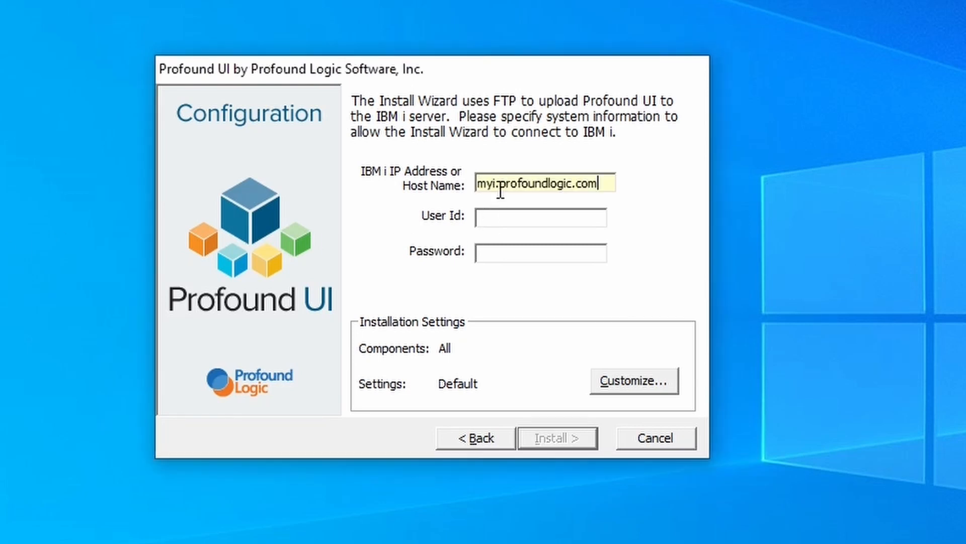
pyautogui.click(512, 217)
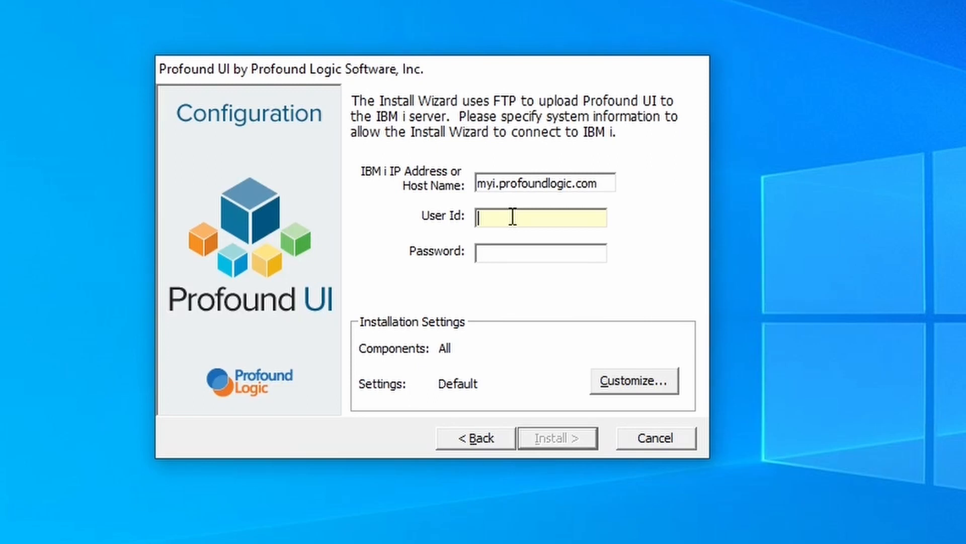
pyautogui.press('Tab')
pyautogui.write('*********')
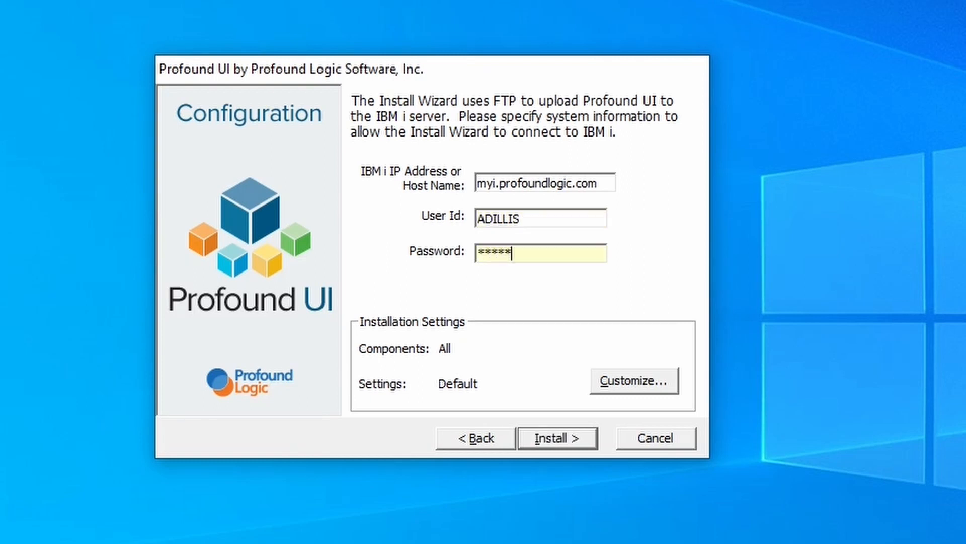
pyautogui.click(565, 440)
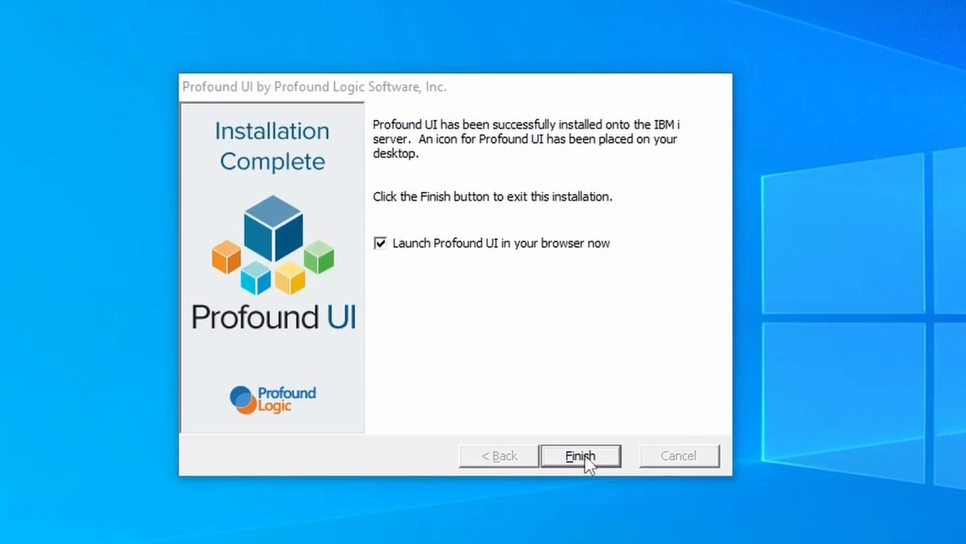
# Step: Finish the wizard with browser launch checked, opening the myi.profoundlogic.com:8080 sign-in prompt
pyautogui.click(582, 456)
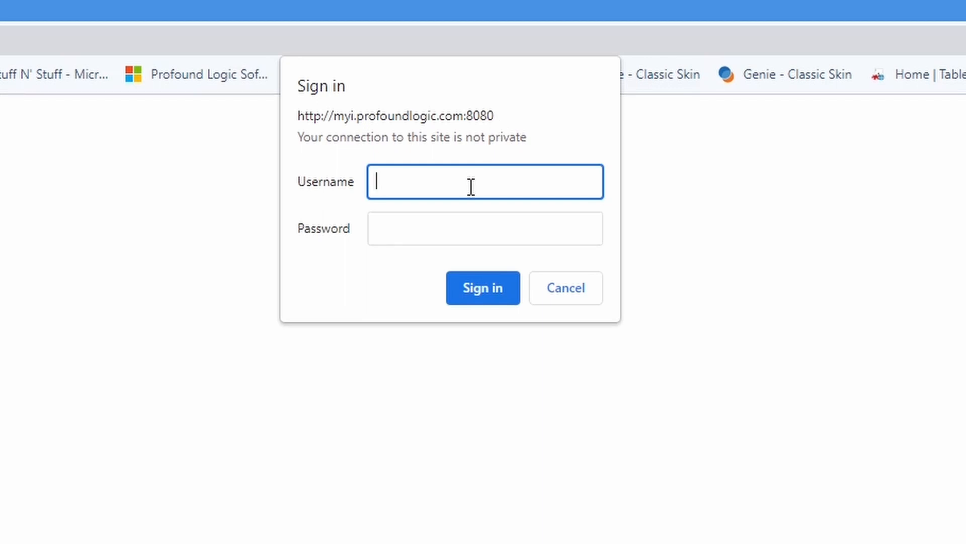
# Step: Enter the account username and password in the Sign in dialog to reach the Profound UI Welcome Page
pyautogui.press('Tab')
pyautogui.write('•••••')
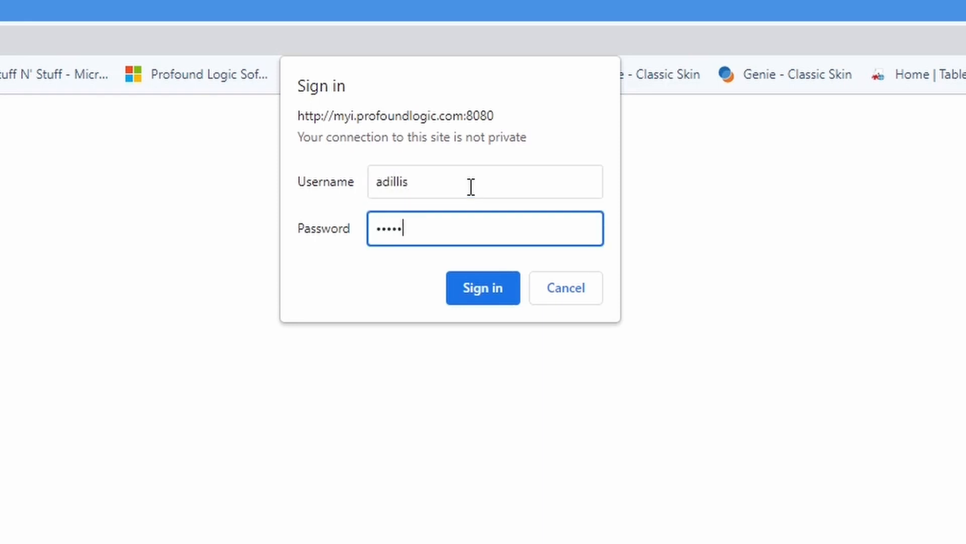
pyautogui.write('•••')
pyautogui.press('Return')
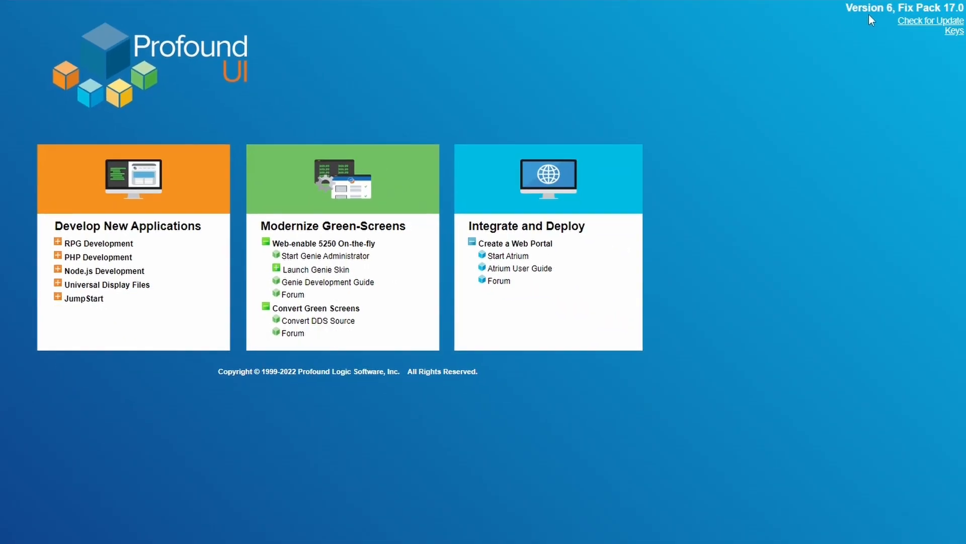
# Step: Launch the Visual Designer from the expanded RPG Development section, then return to the 'Profound UI - Welcome Page' tab
pyautogui.click(58, 243)
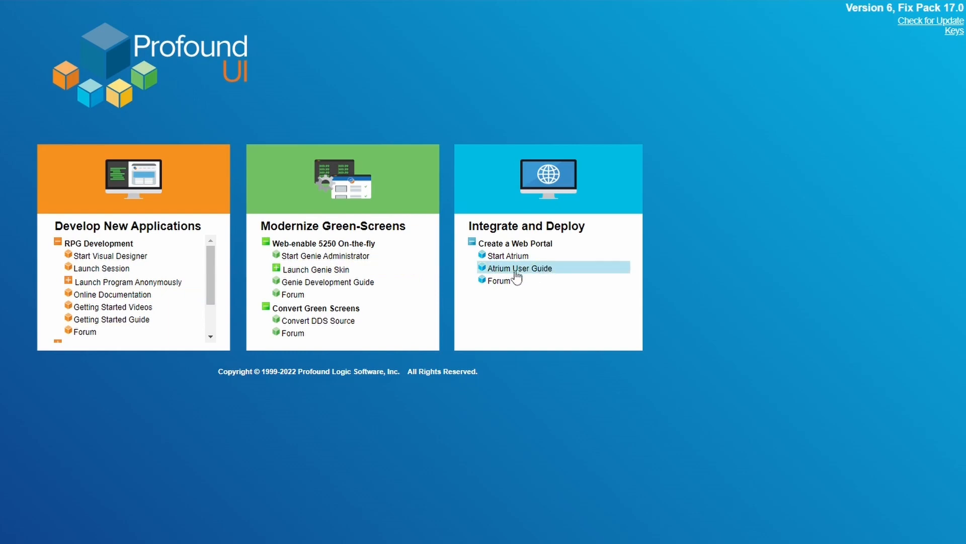
pyautogui.click(117, 257)
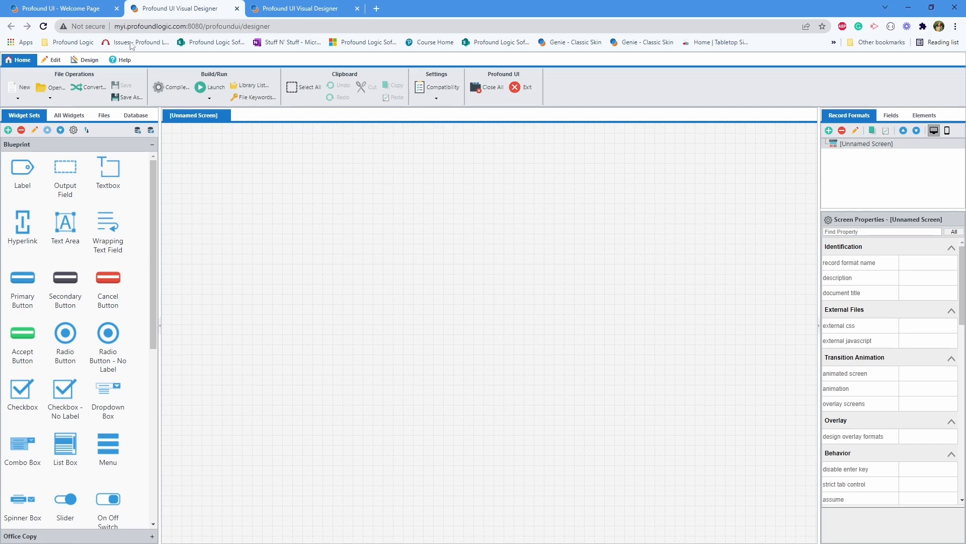
pyautogui.click(73, 8)
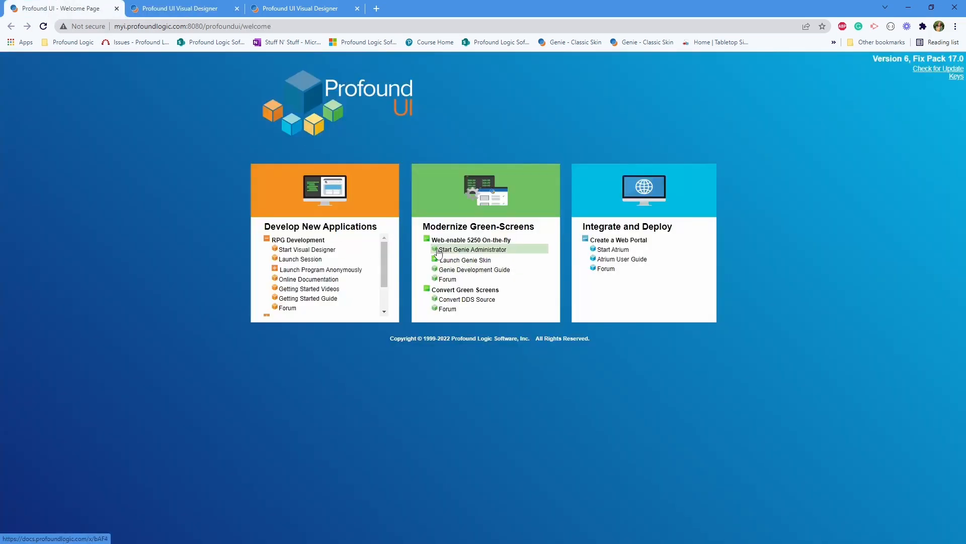